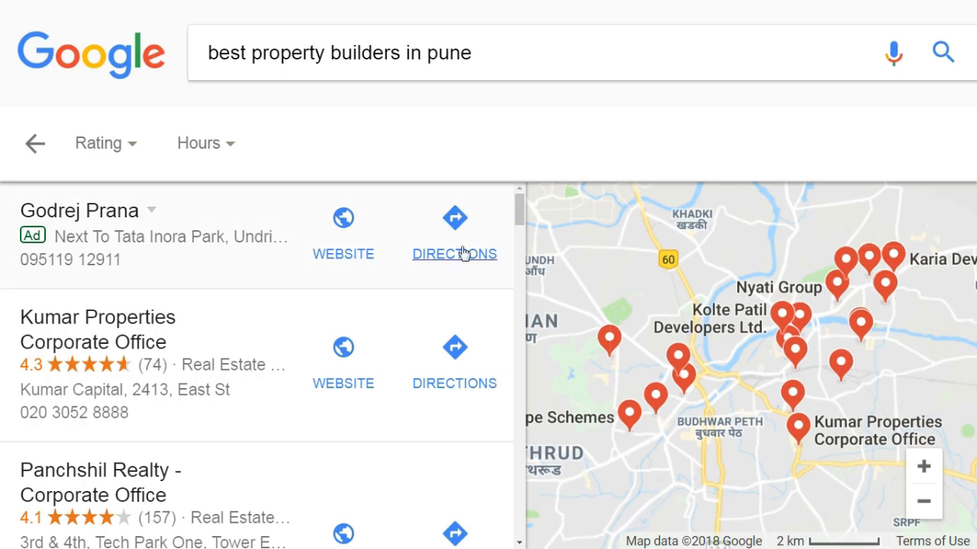
scroll(450, 304, "up", 15)
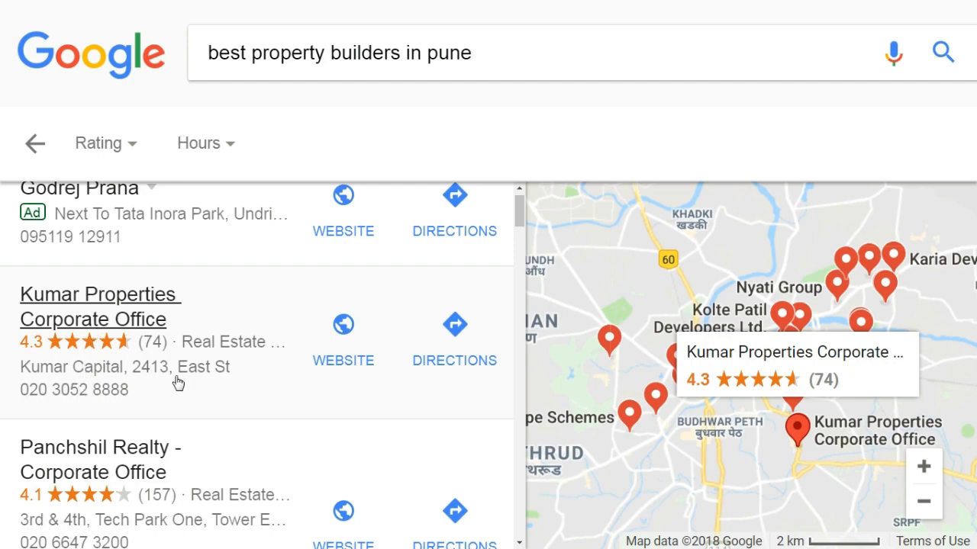
left_click_drag(520, 212, 524, 541)
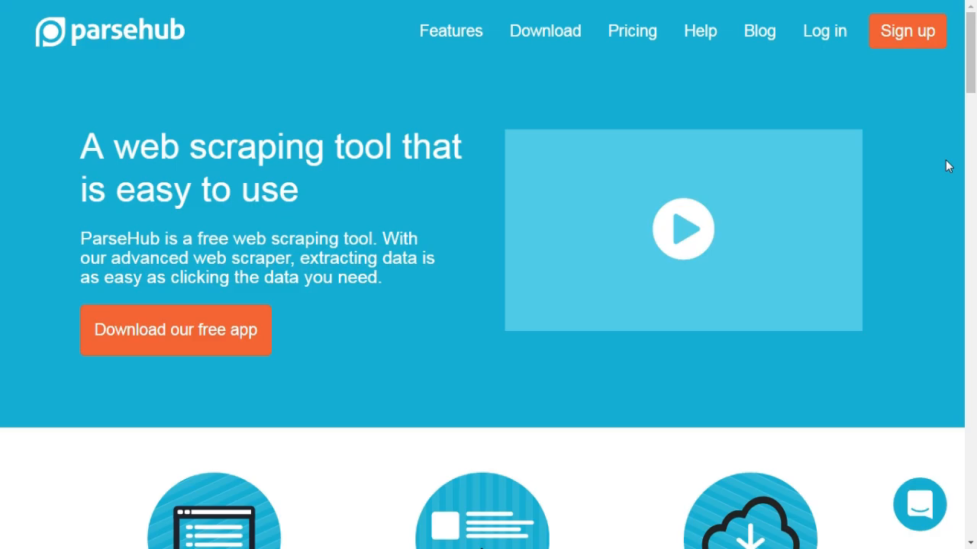
scroll(945, 166, "down", 15)
scroll(946, 166, "down", 15)
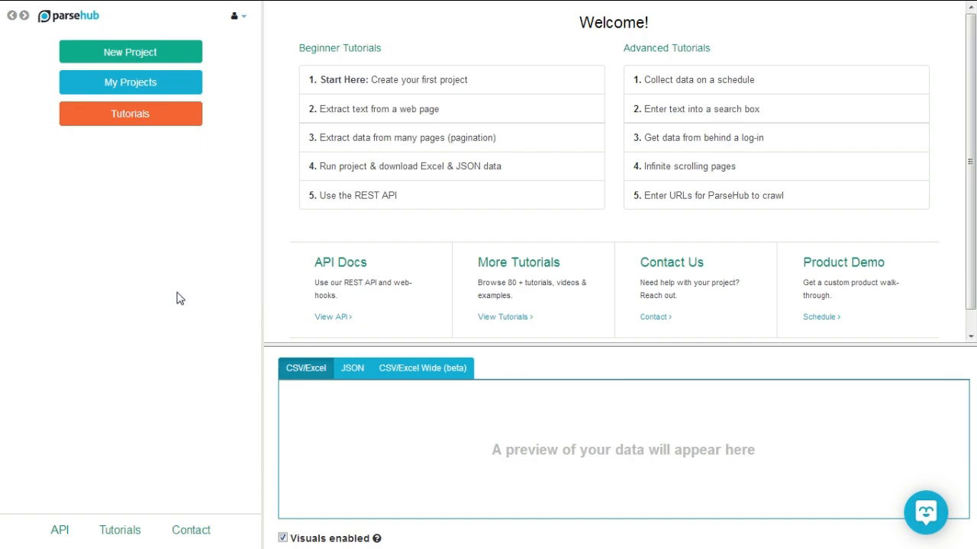
Step: Create a new project on the copied Google local results URL for "best property builders in pune"
left_click(192, 52)
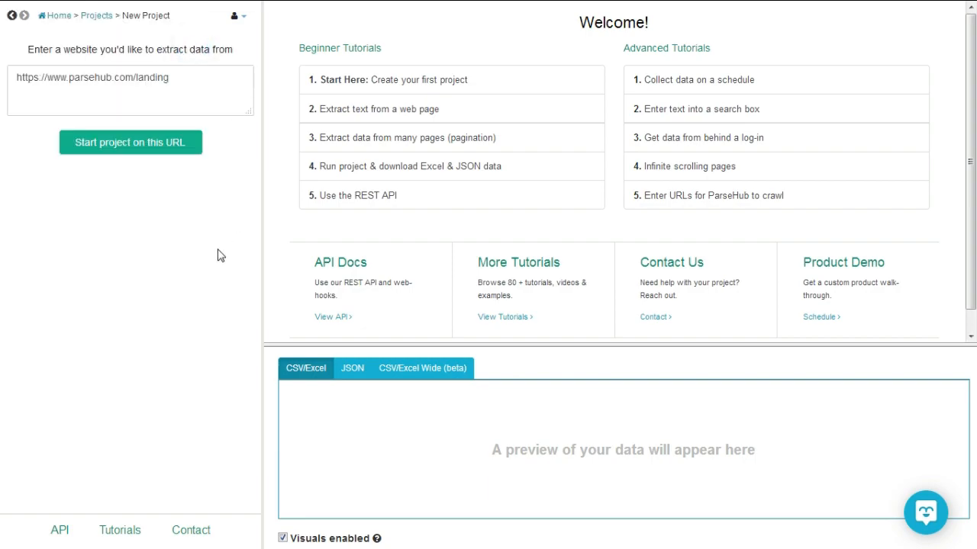
left_click_drag(201, 80, 2, 88)
key("ctrl+v")
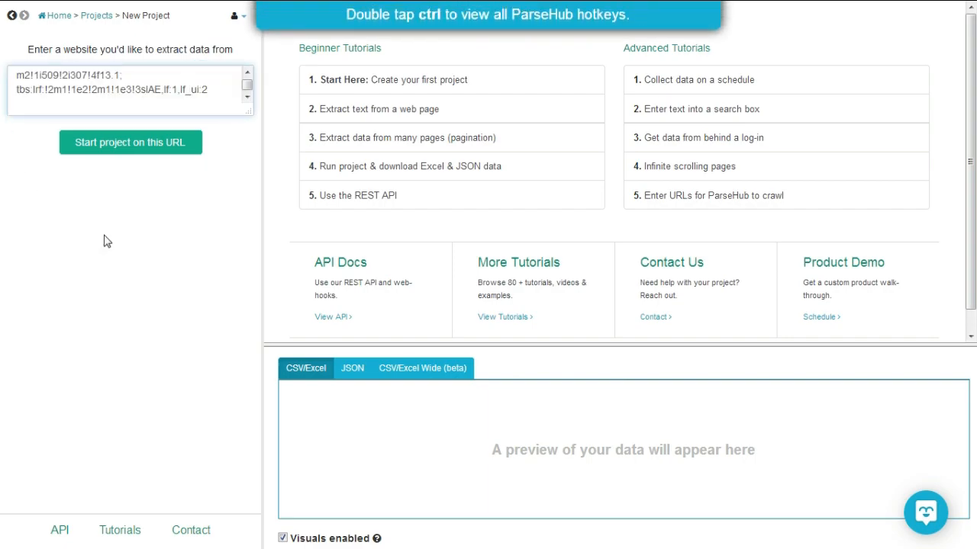
left_click(145, 151)
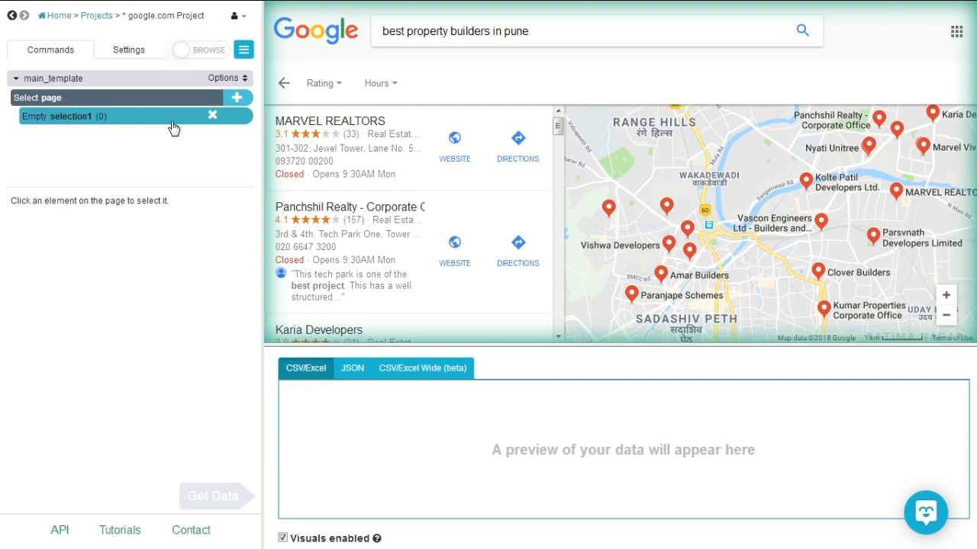
Step: Select the business names of all listings, starting with MARVEL REALTORS and Panchshil Realty, and name the selection ListingName
left_click(339, 120)
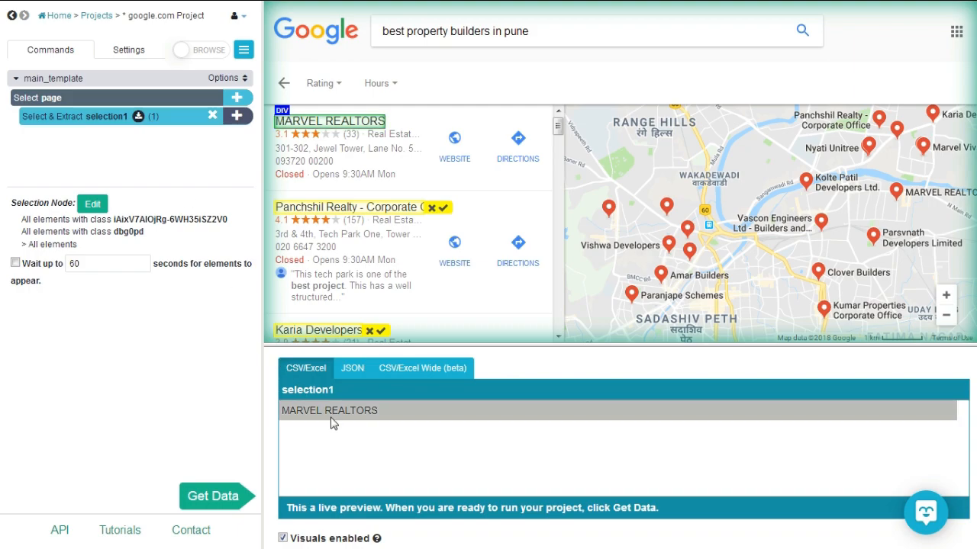
scroll(491, 241, "down", 7)
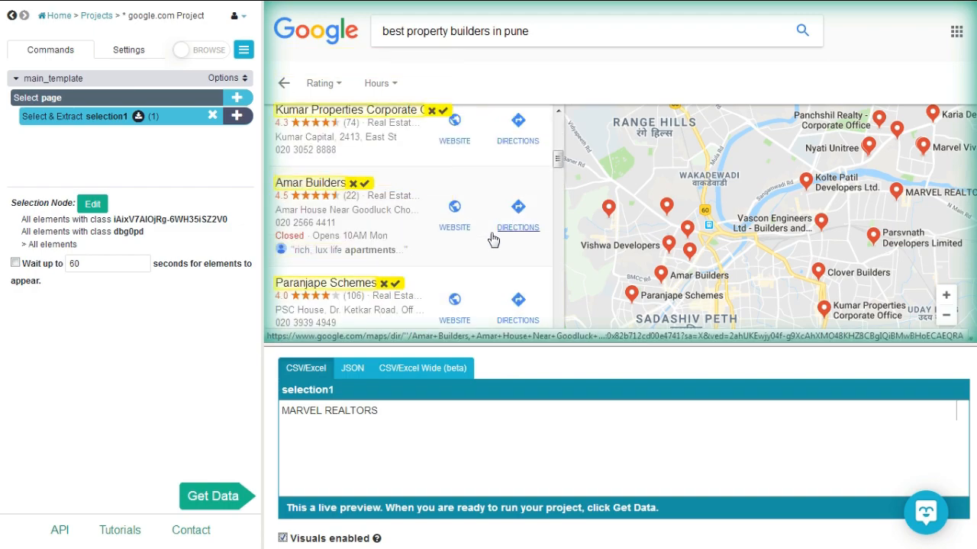
scroll(491, 242, "down", 8)
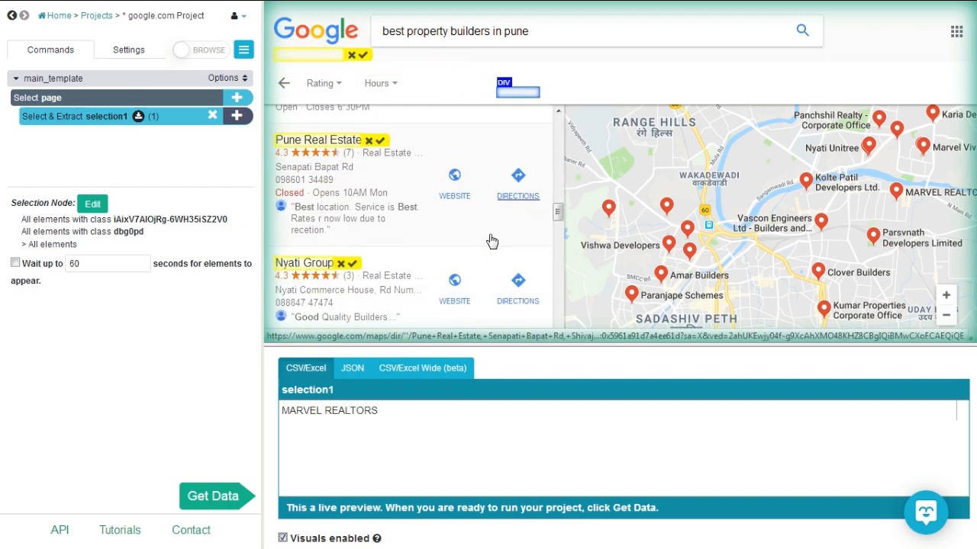
scroll(442, 206, "up", 2)
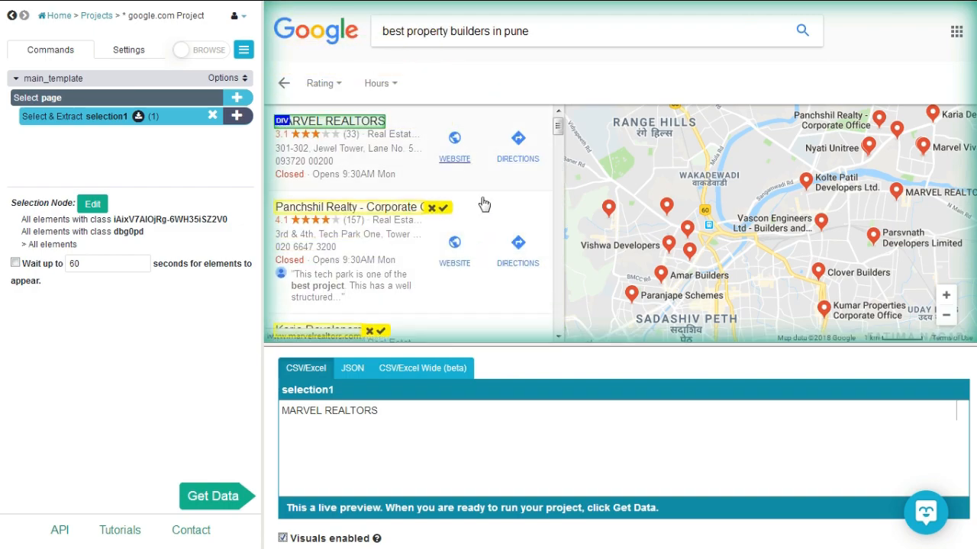
left_click(382, 212)
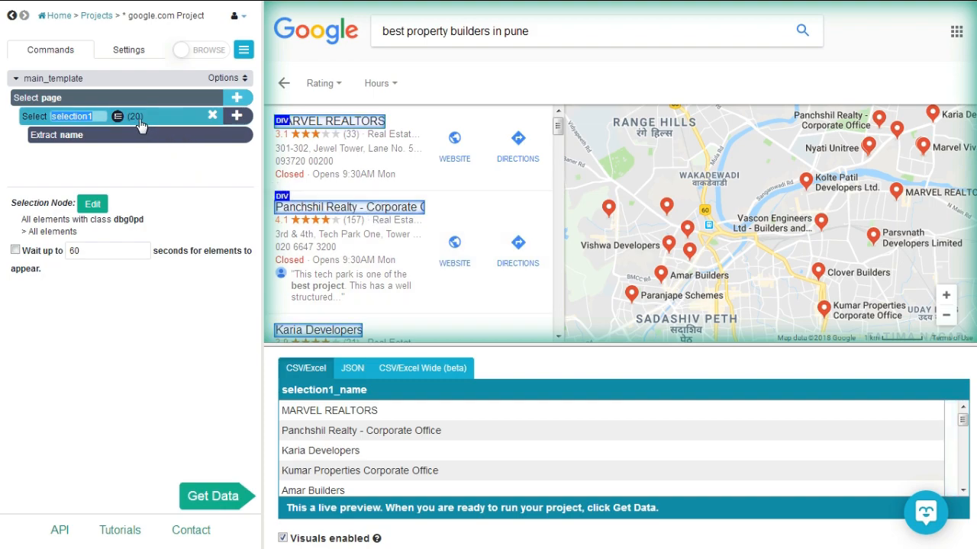
type("L")
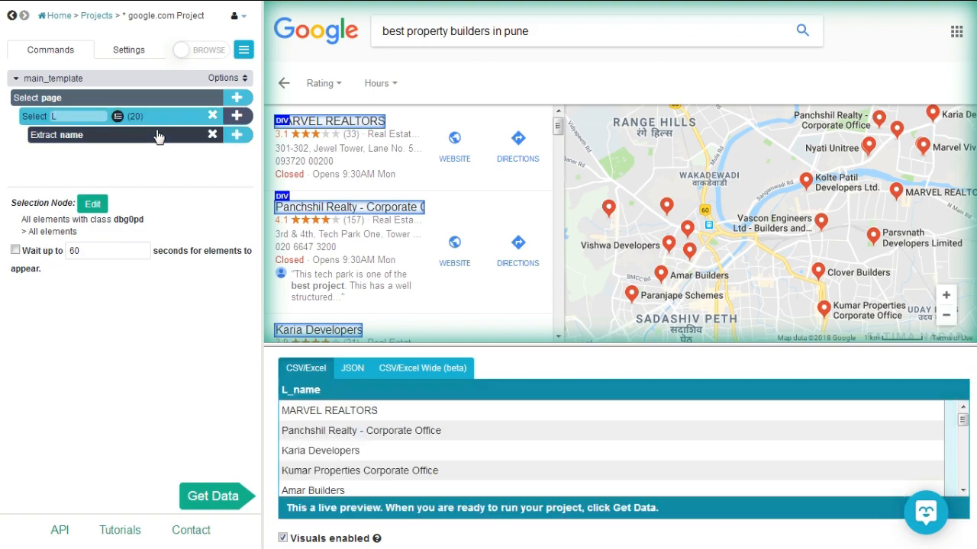
type("istingName")
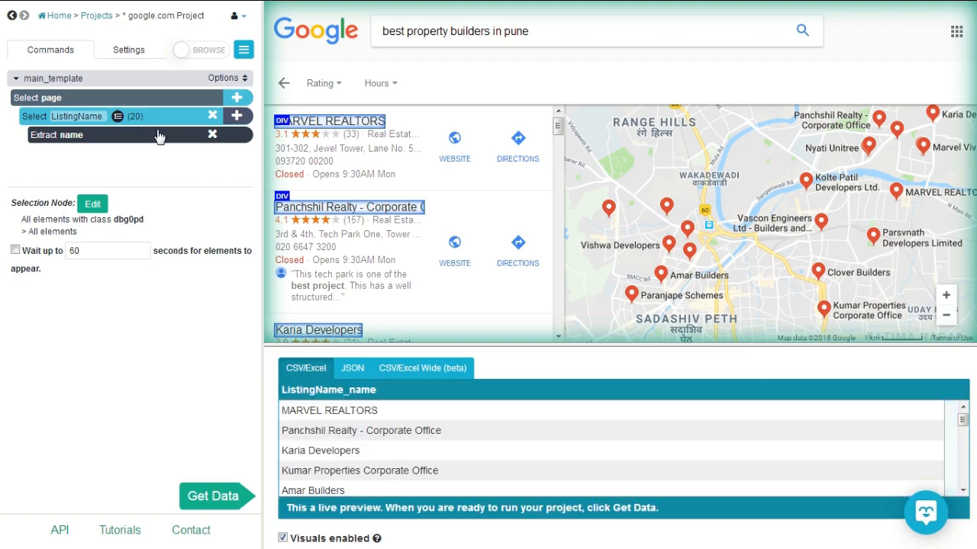
Step: Add a Relative Select under ListingName linking the MARVEL REALTORS name to its street address, and name it Address
left_click(236, 115)
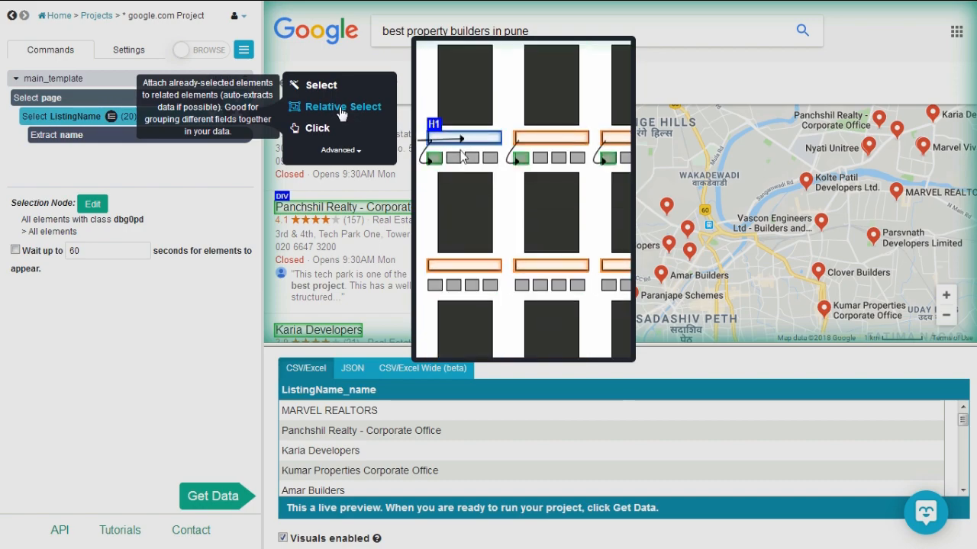
left_click(341, 112)
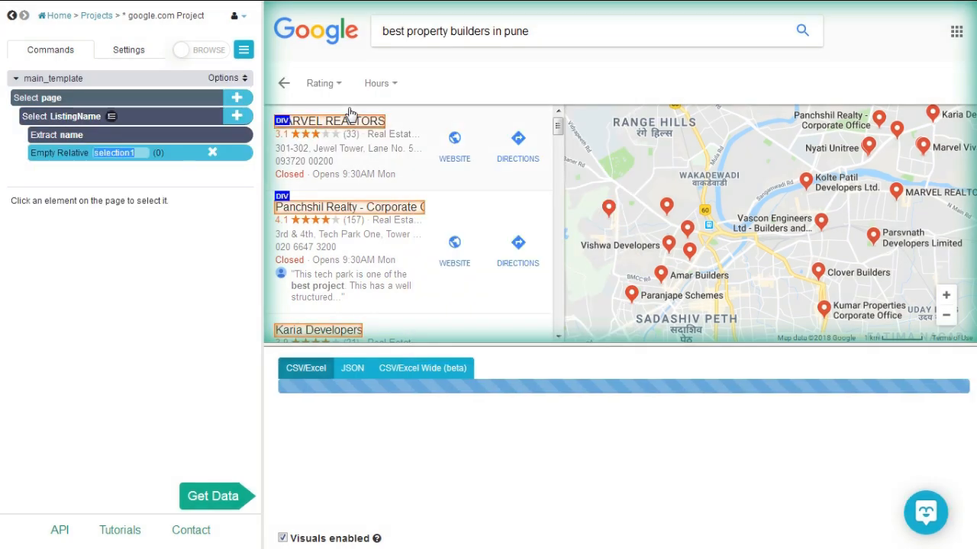
left_click(306, 126)
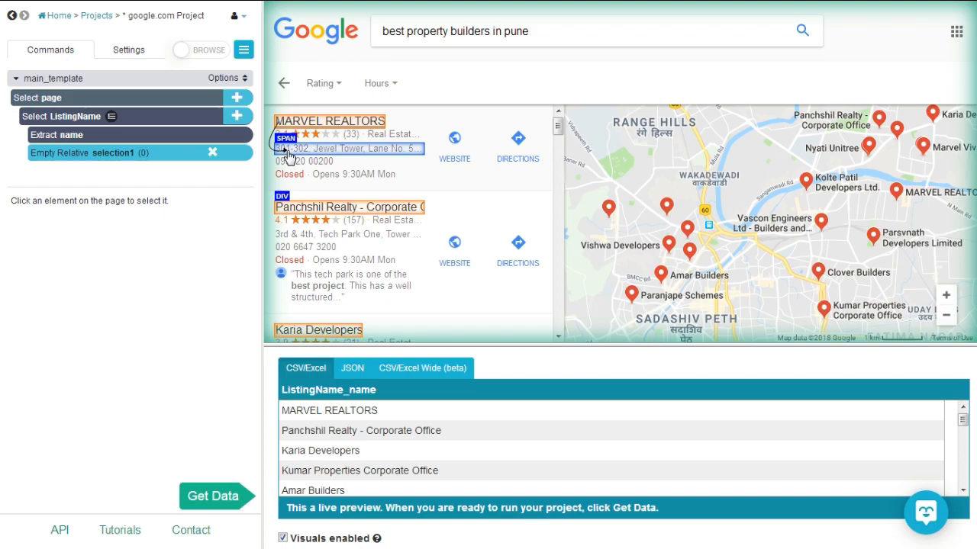
left_click(288, 155)
type("Address")
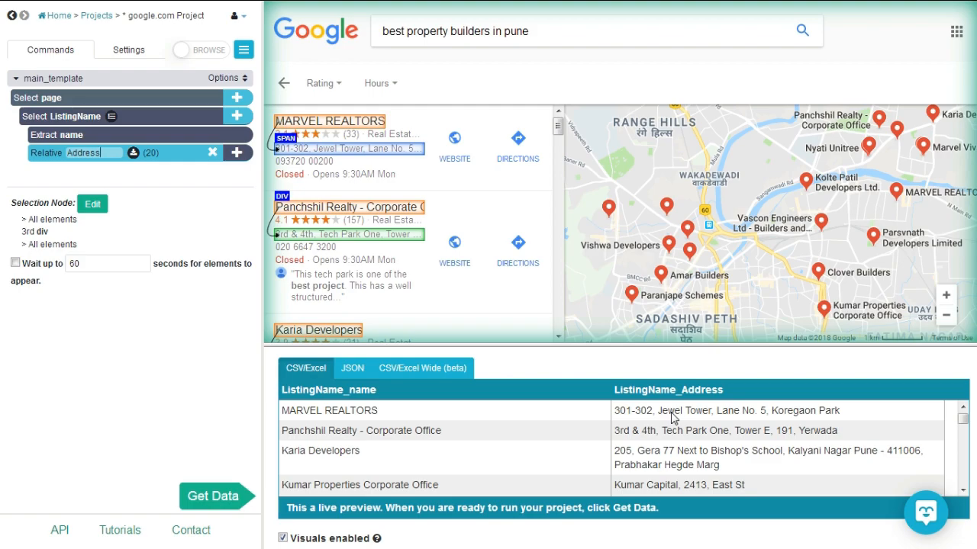
key("Return")
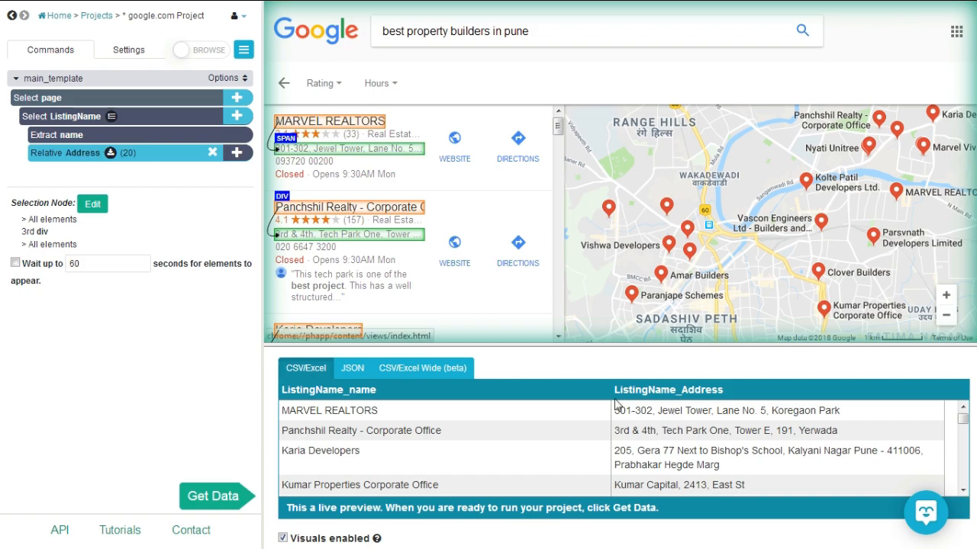
Step: Add a Relative Select under ListingName linking the MARVEL REALTORS name to its phone number, and name it Phone
left_click(237, 116)
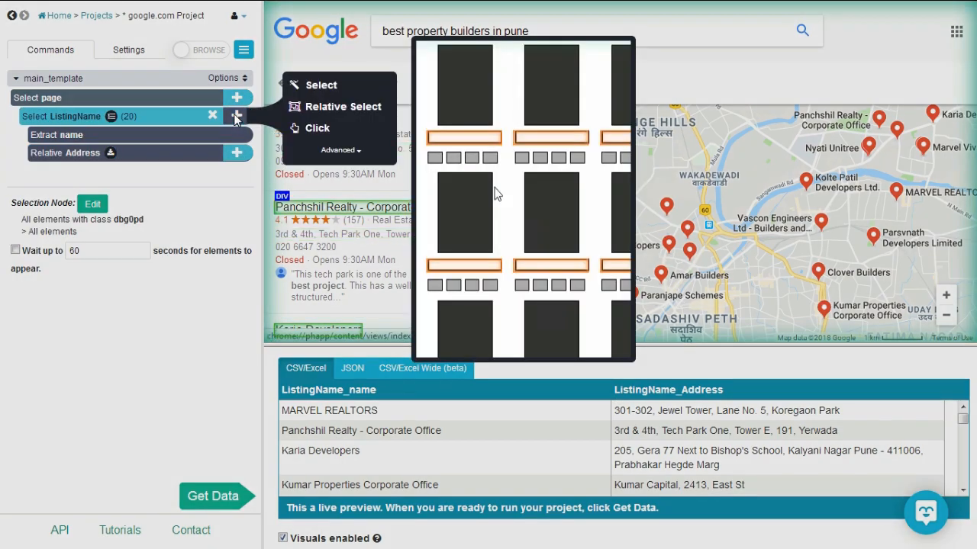
left_click(322, 108)
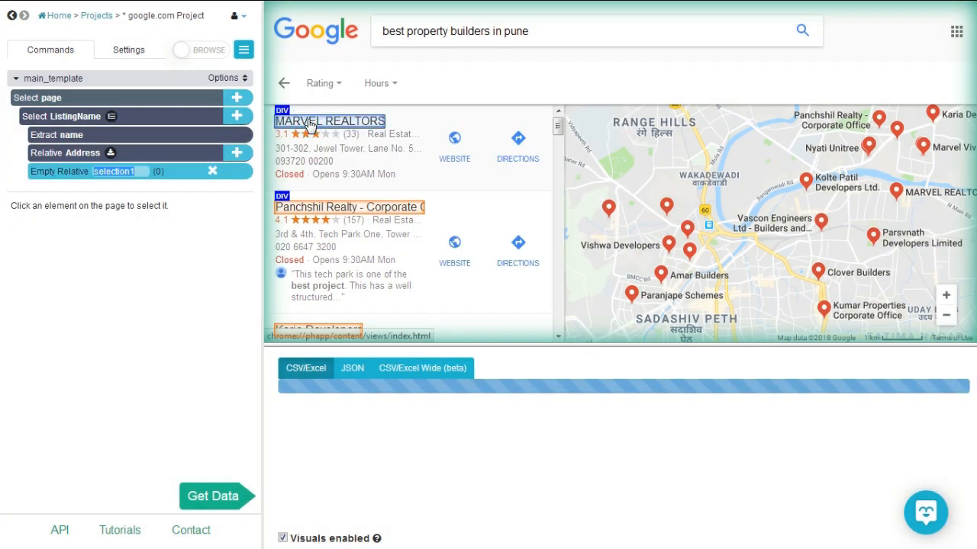
left_click(315, 164)
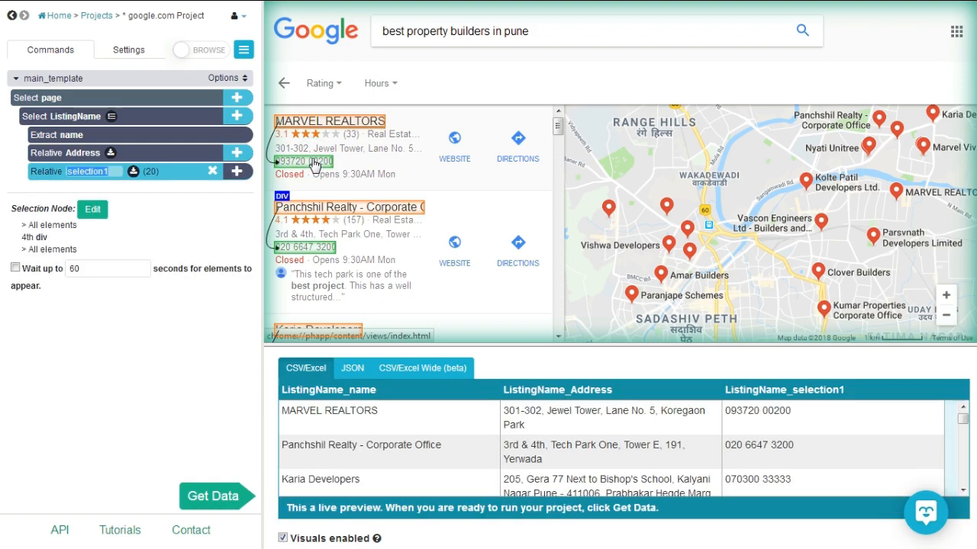
type("P")
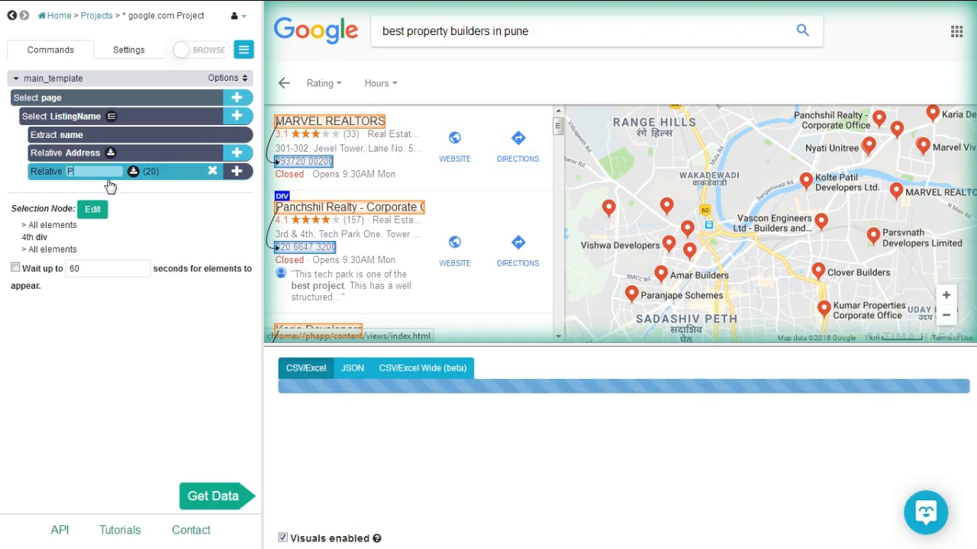
type("hone")
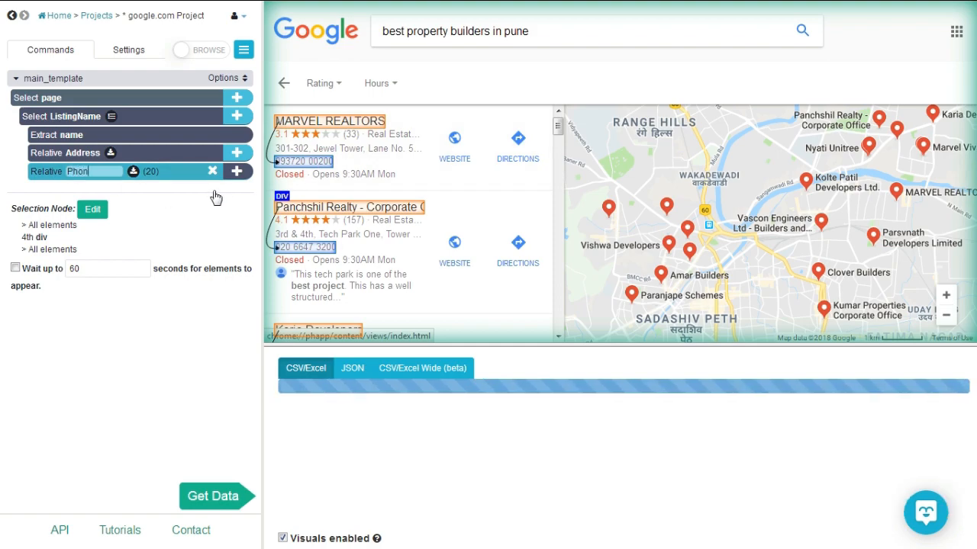
left_click(213, 224)
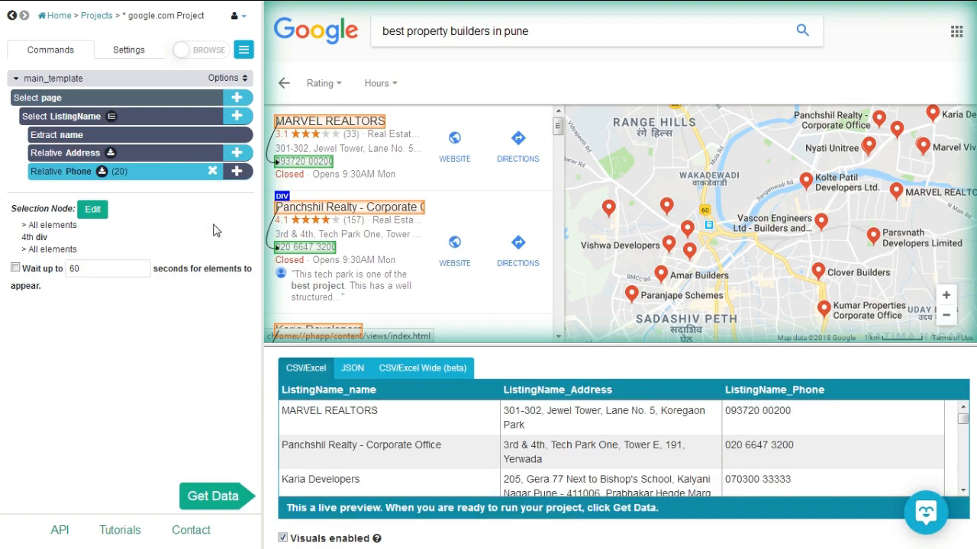
Step: Add a Relative Select under ListingName linking the MARVEL REALTORS name to its website link, and name it Website
left_click(236, 117)
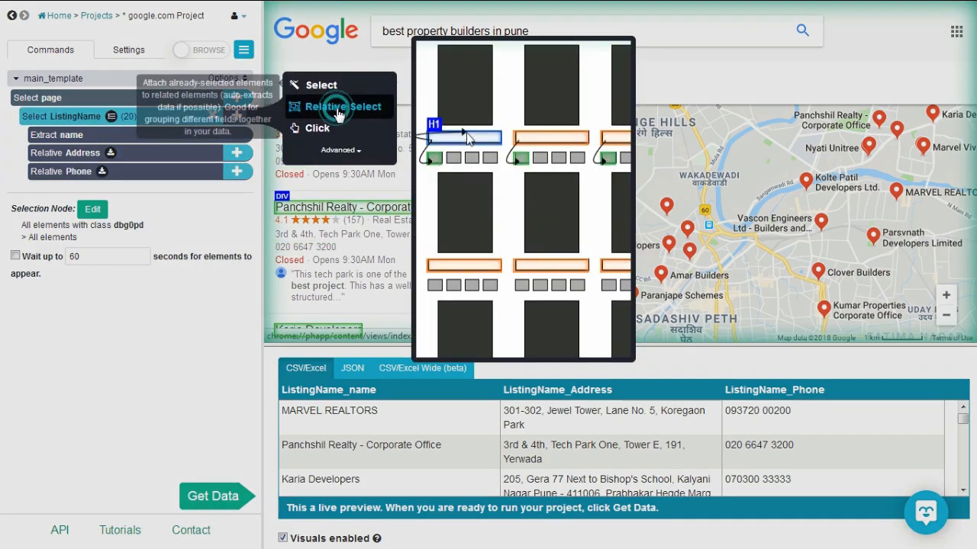
left_click(338, 113)
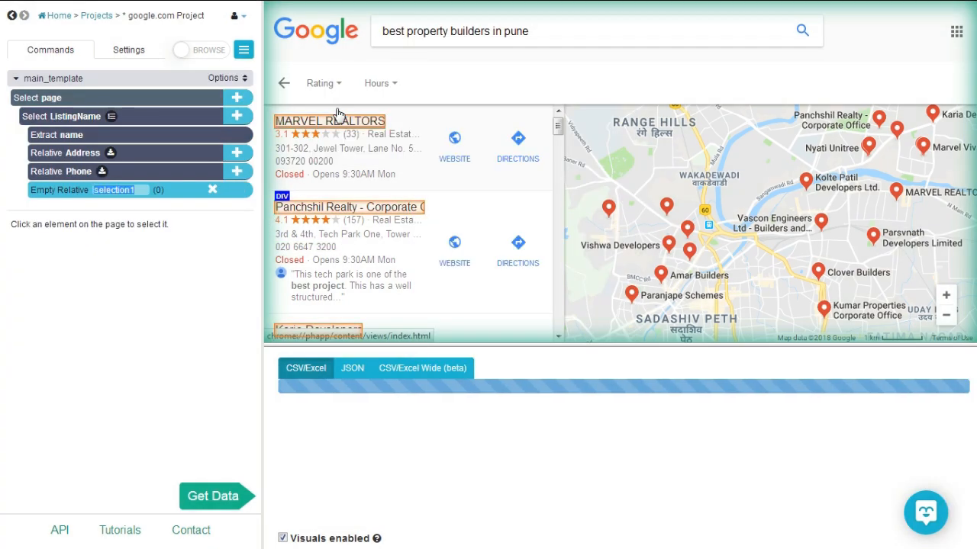
left_click(336, 126)
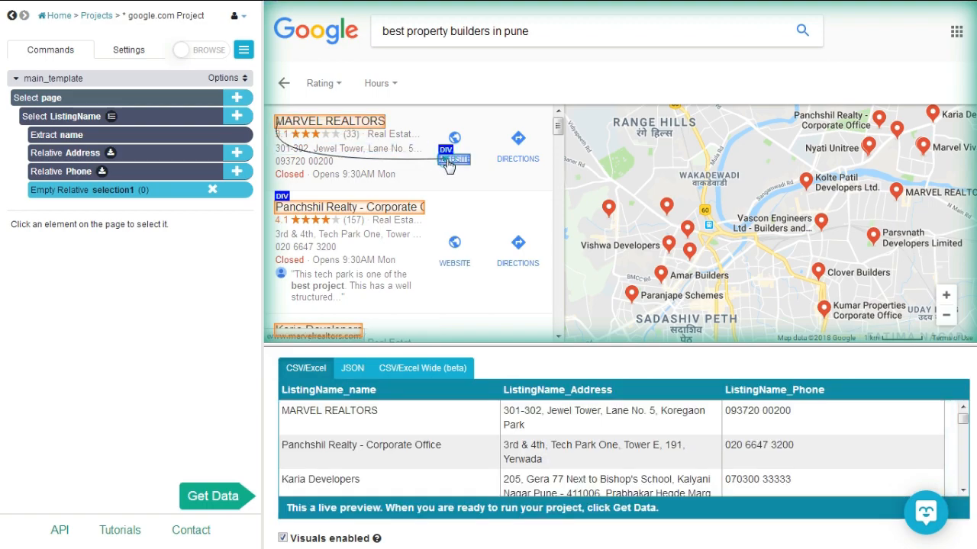
left_click(448, 161)
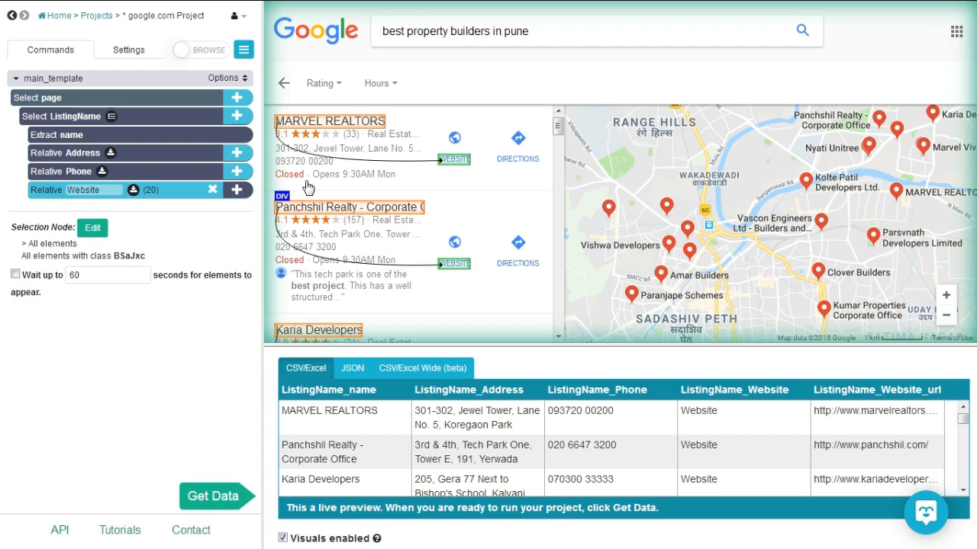
Step: Delete the Website text extraction, keeping only Website_url, and resize the preview area to check the extracted columns
left_click(133, 191)
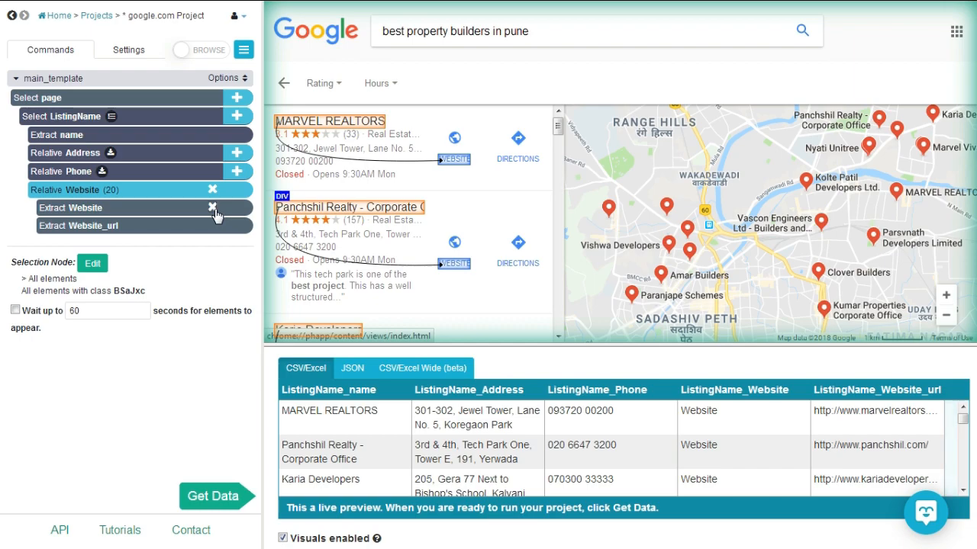
left_click(212, 208)
left_click(625, 341)
left_click_drag(625, 342, 637, 216)
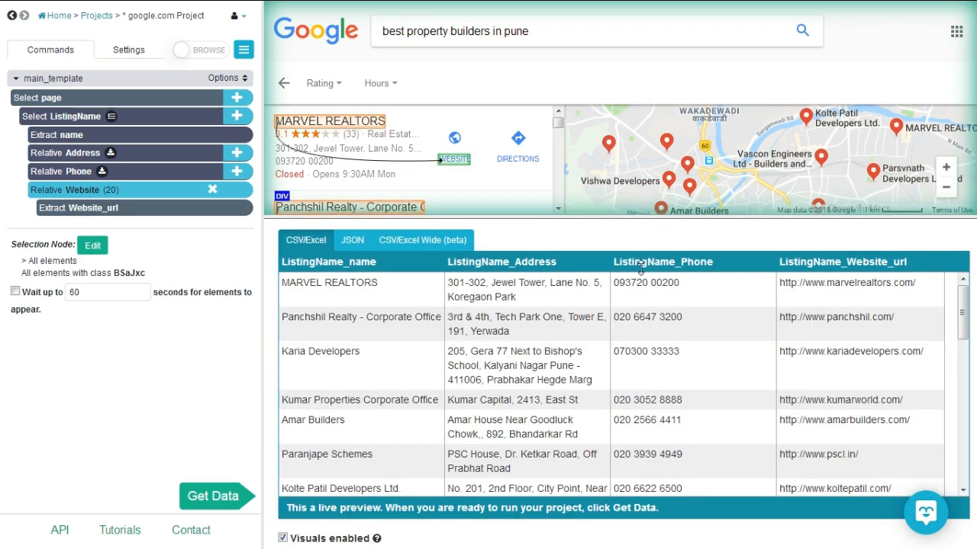
left_click_drag(632, 346, 631, 354)
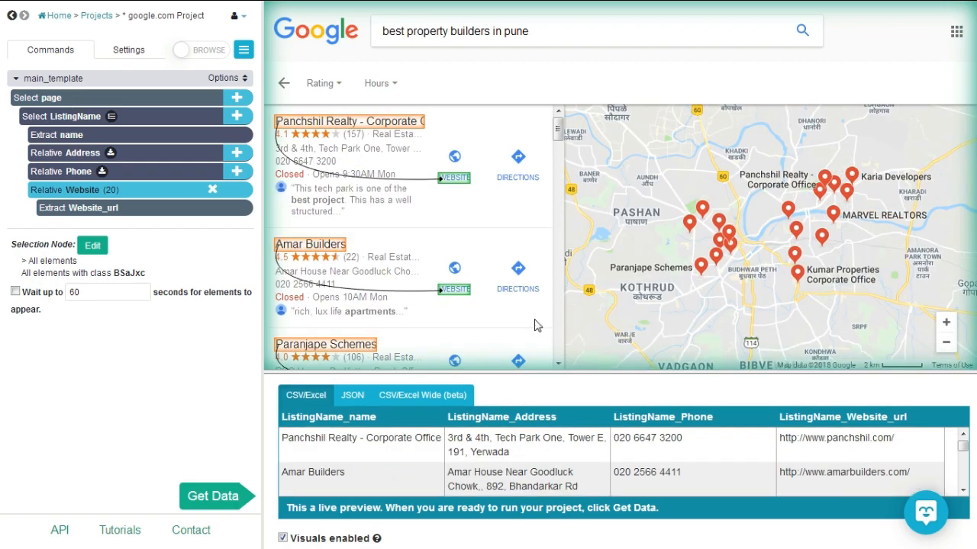
Step: Add a Select command under page targeting the Next link below the results, and name it NextButton
scroll(556, 206, "down", 5)
scroll(556, 206, "down", 10)
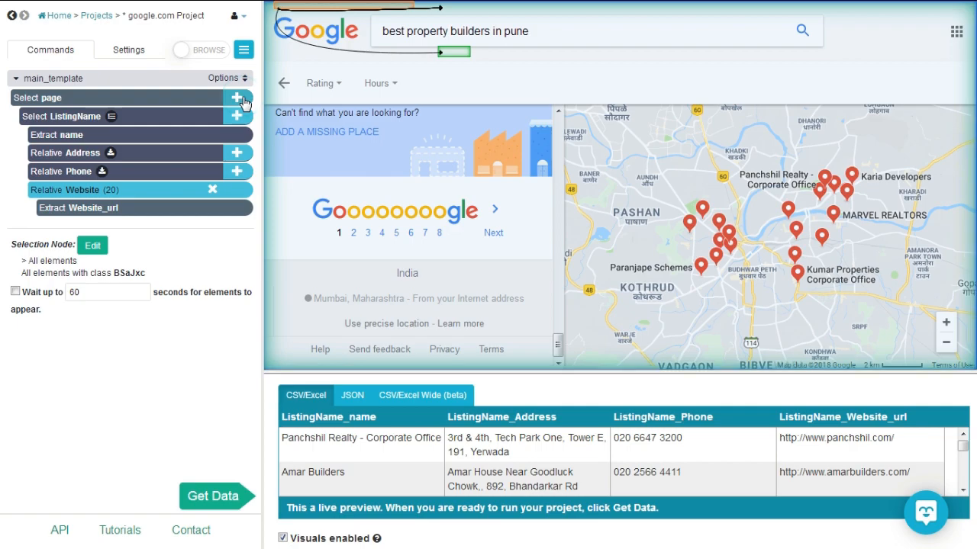
left_click(242, 99)
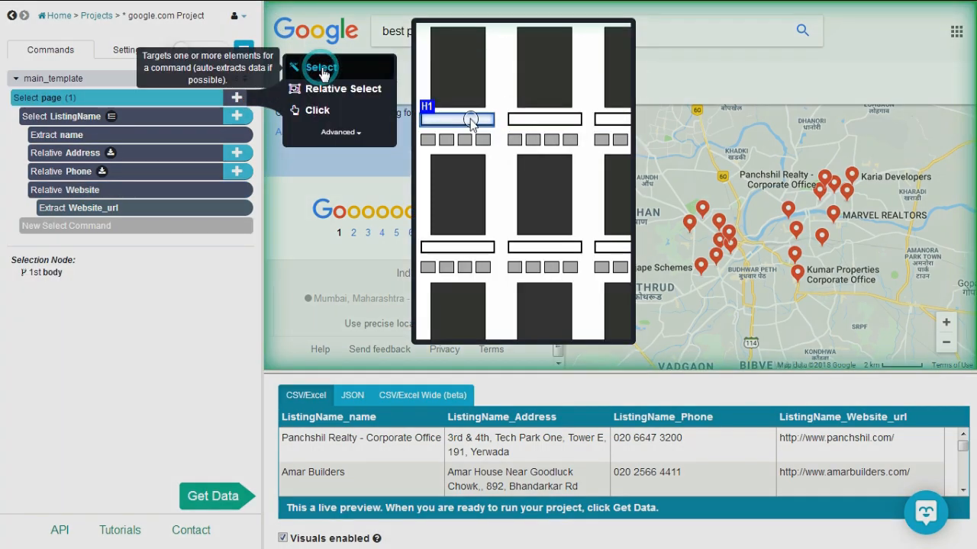
left_click(321, 70)
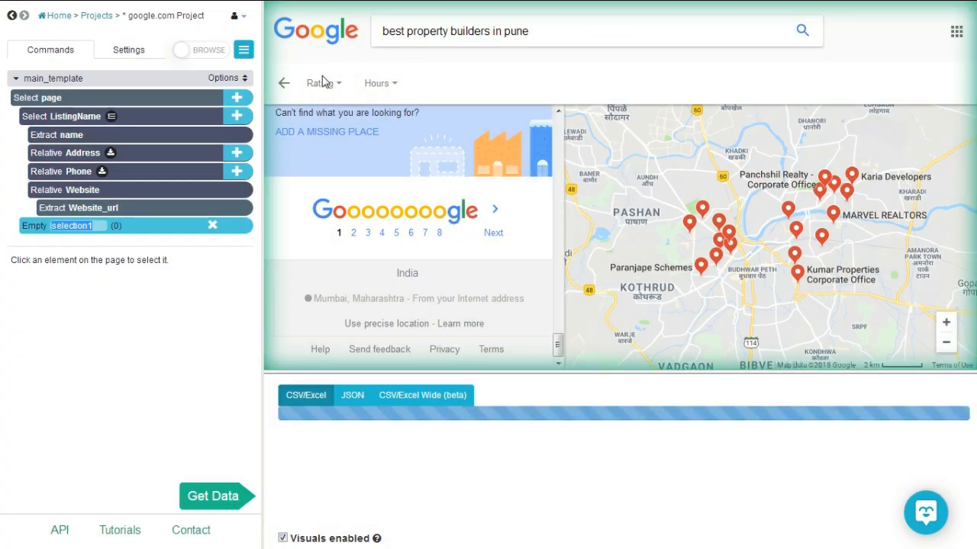
left_click(493, 242)
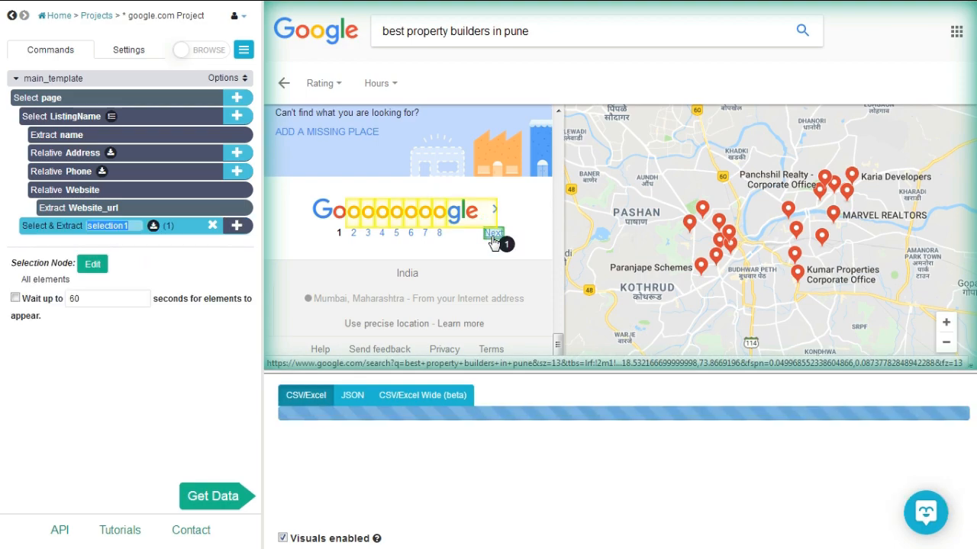
type("NextButton")
key("Return")
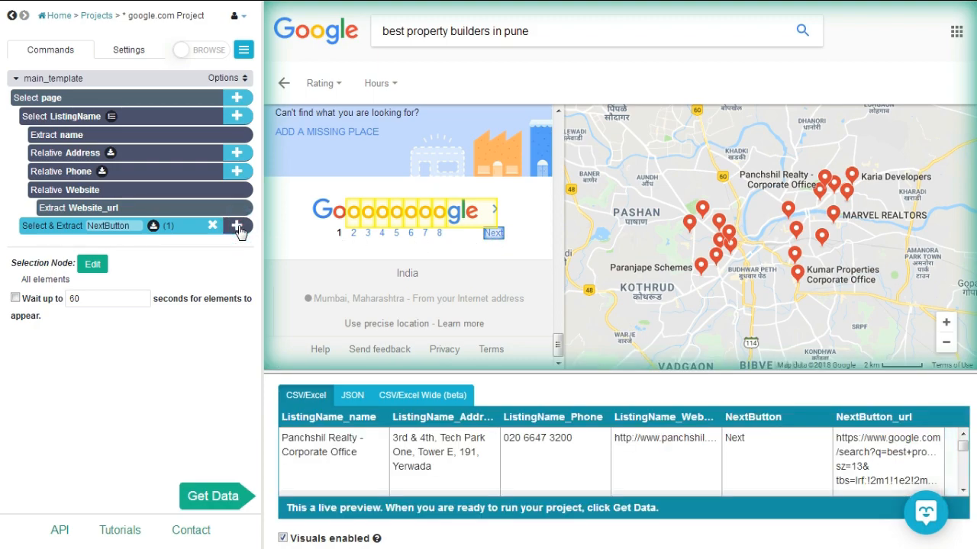
Step: Add a Click command to NextButton, set up as a next page button that repeats the current template
left_click(237, 226)
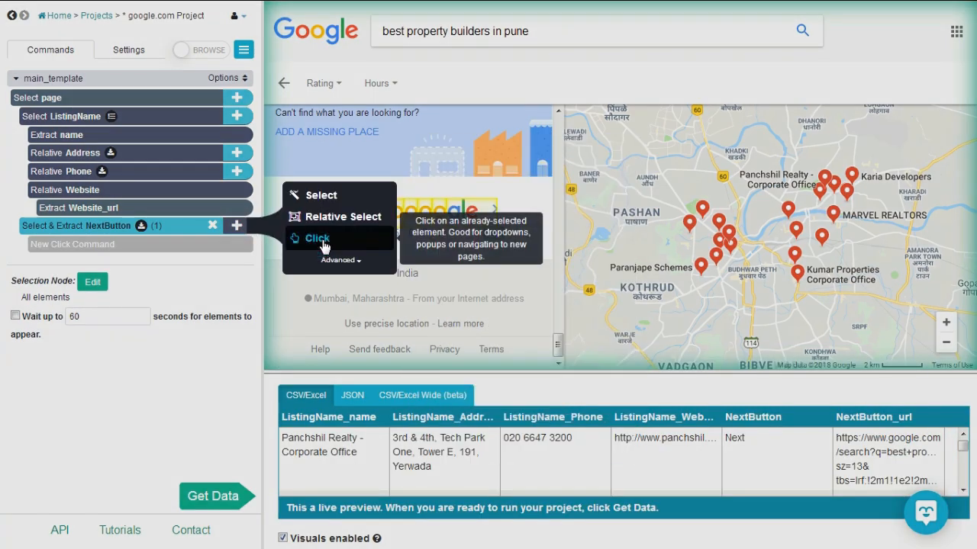
left_click(316, 239)
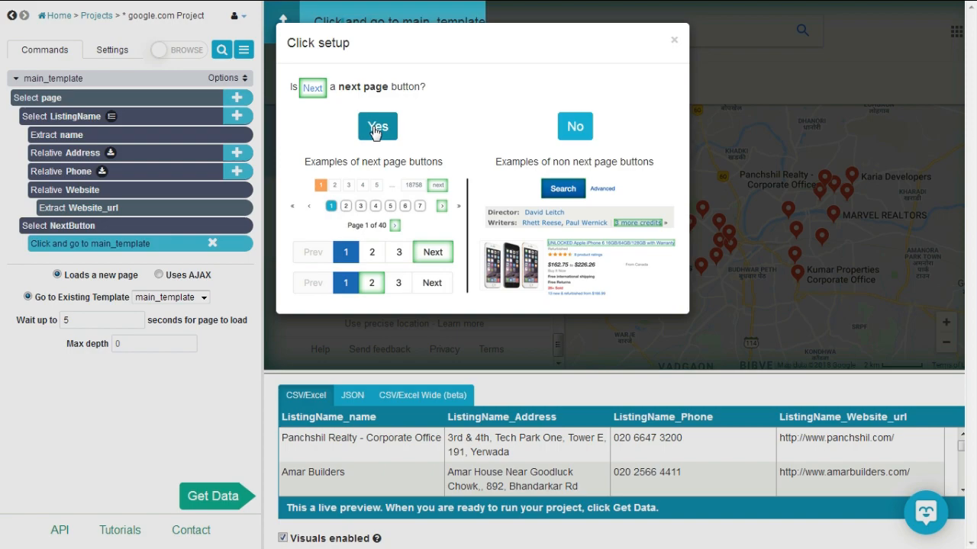
left_click(375, 130)
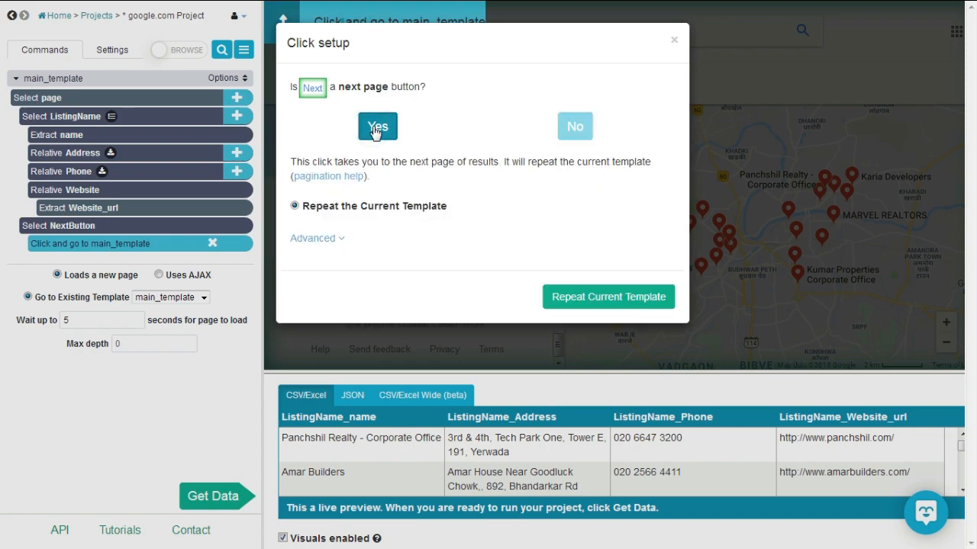
left_click(630, 302)
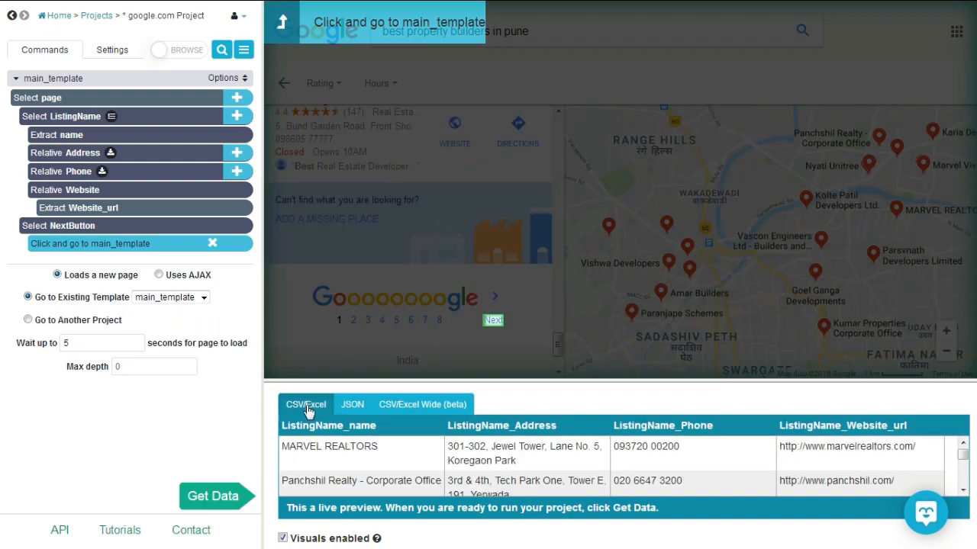
Step: Test run the project to check the extracted listing data, and stop the test run
left_click(228, 503)
left_click(46, 52)
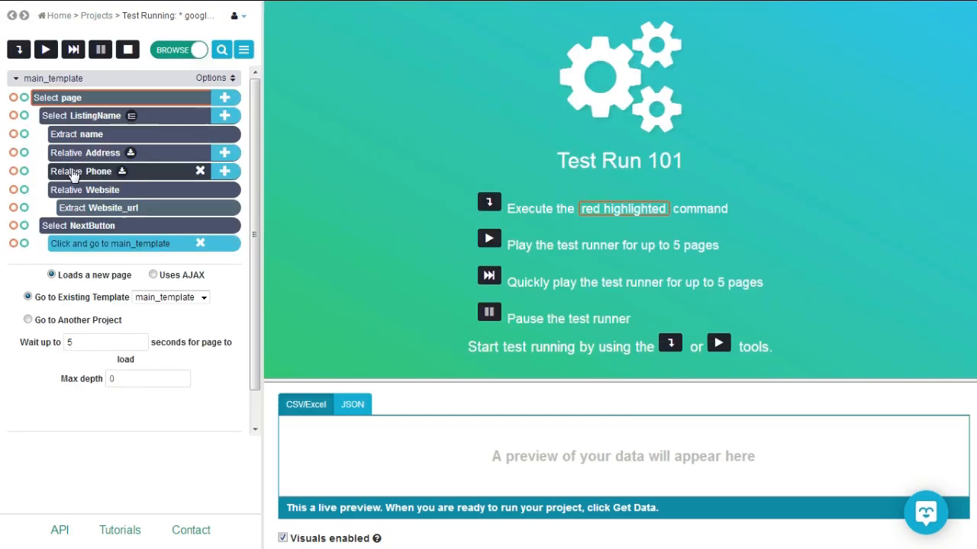
left_click(45, 51)
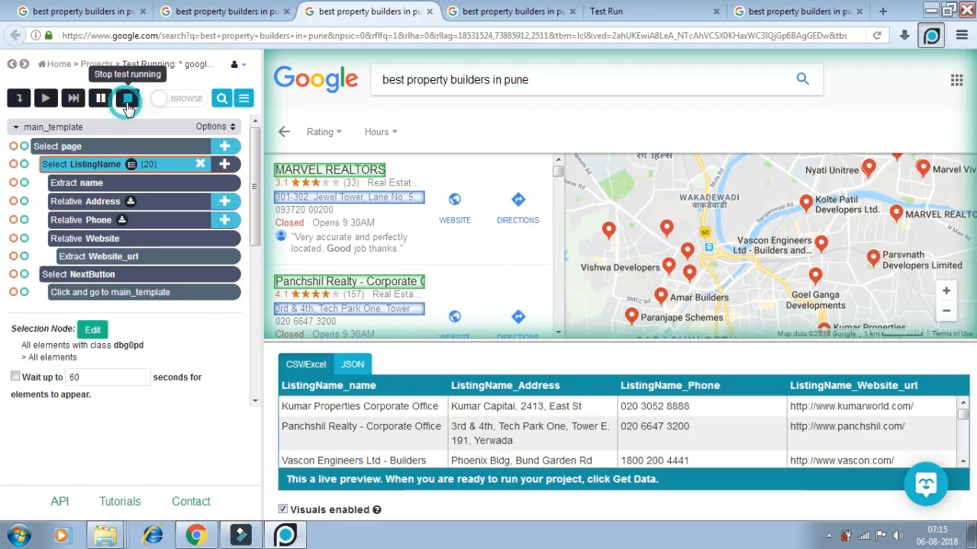
left_click(127, 49)
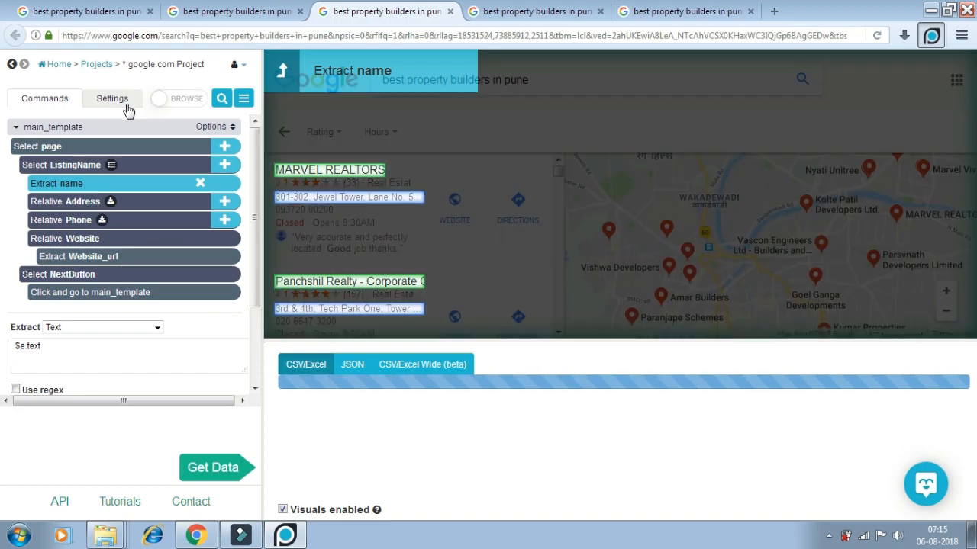
Step: Start a full data collection run of the project and review its status, download options and run details
left_click(202, 469)
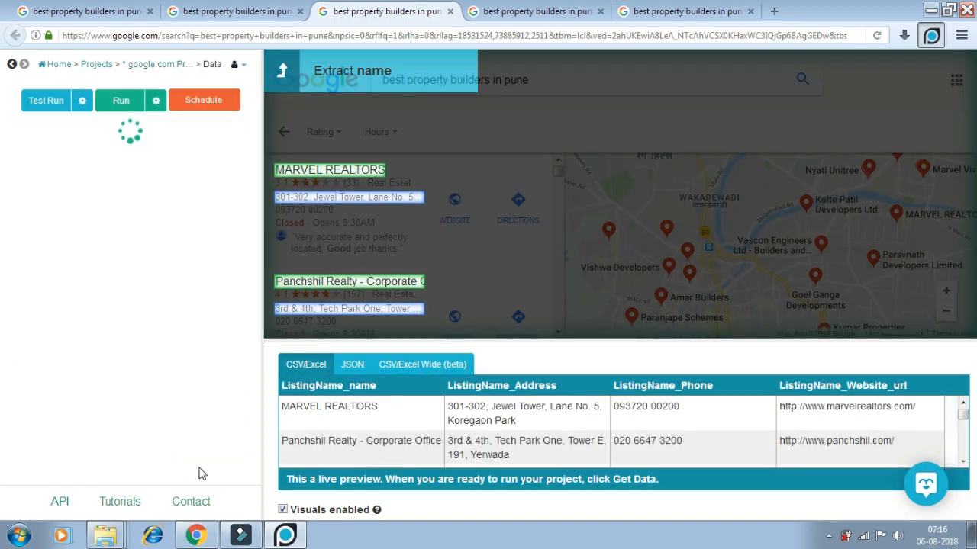
left_click(121, 107)
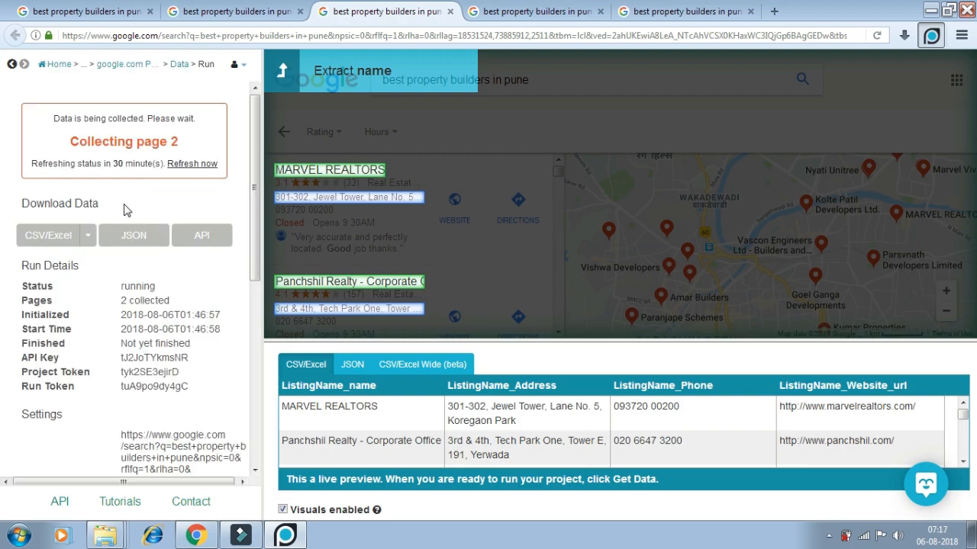
scroll(126, 211, "down", 5)
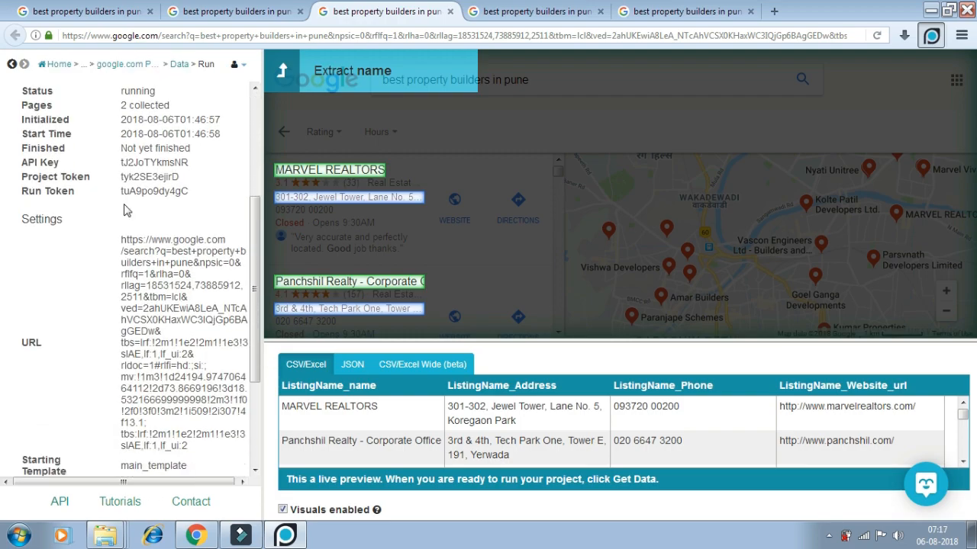
scroll(127, 210, "up", 5)
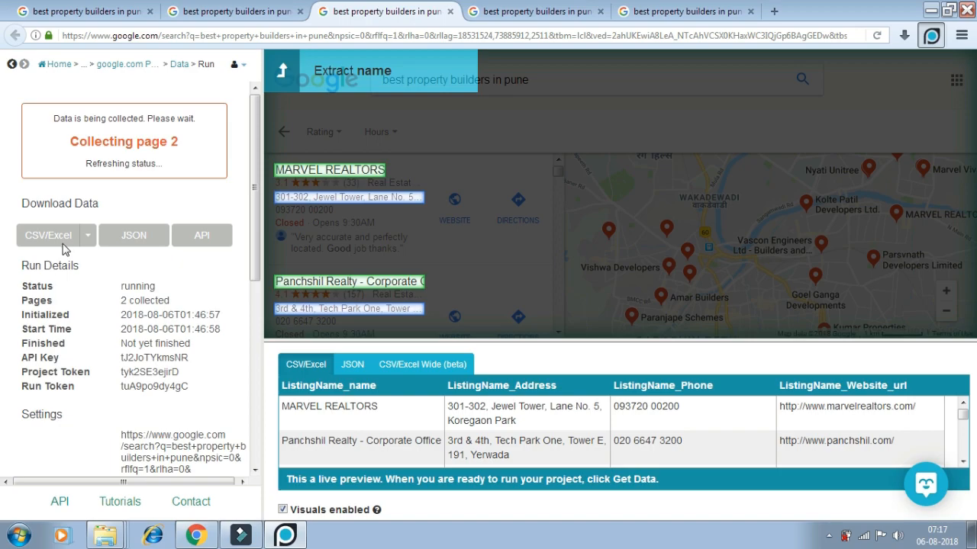
scroll(137, 191, "down", 5)
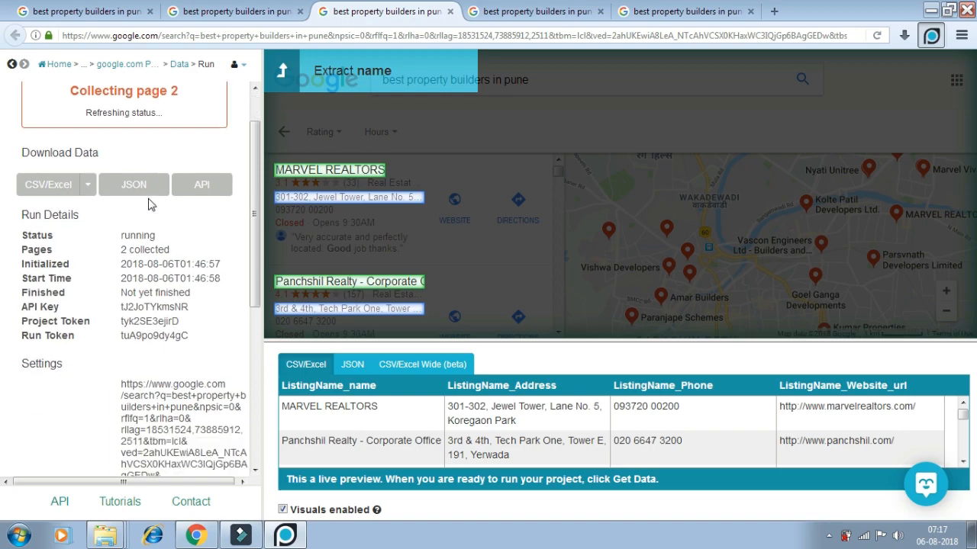
Step: Return to the google.com Project and open its Starting Site setting
left_click(120, 389)
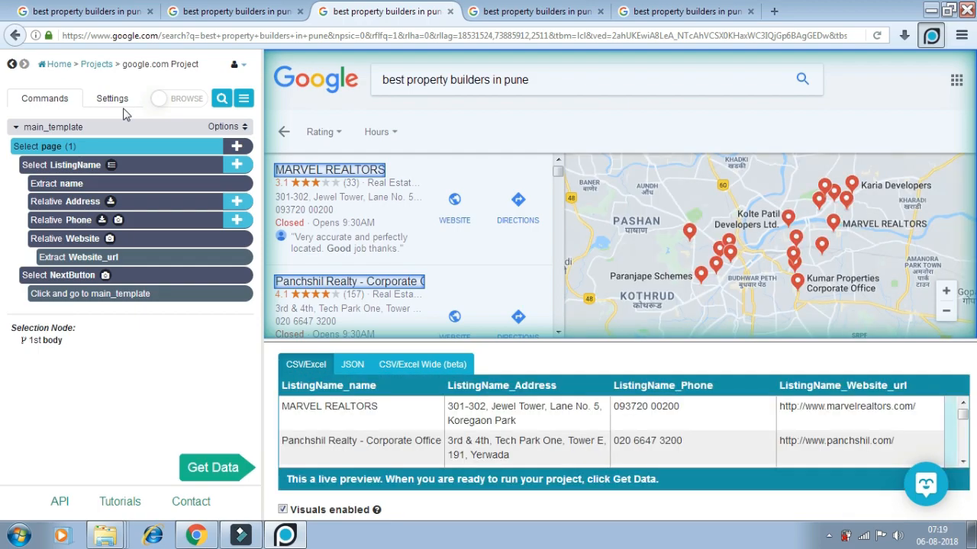
left_click(123, 100)
left_click(145, 152)
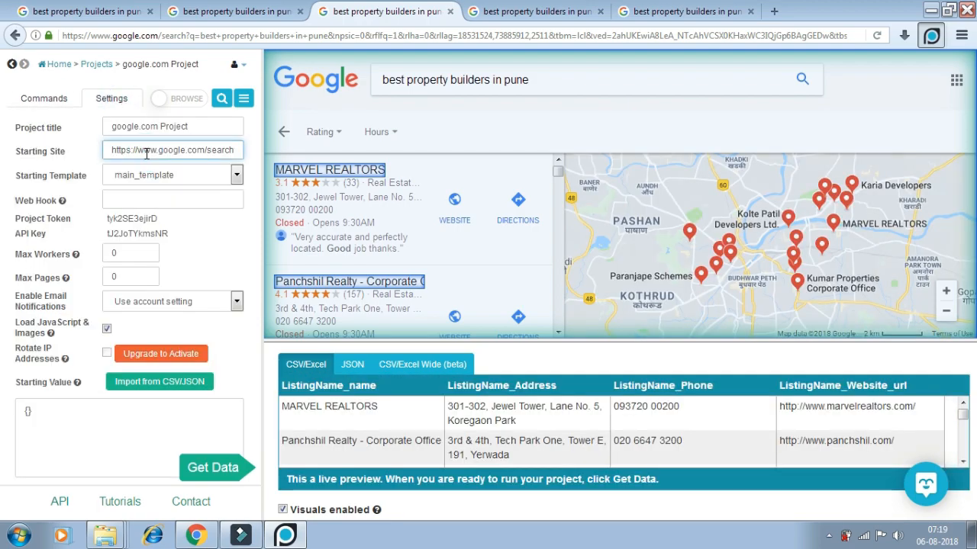